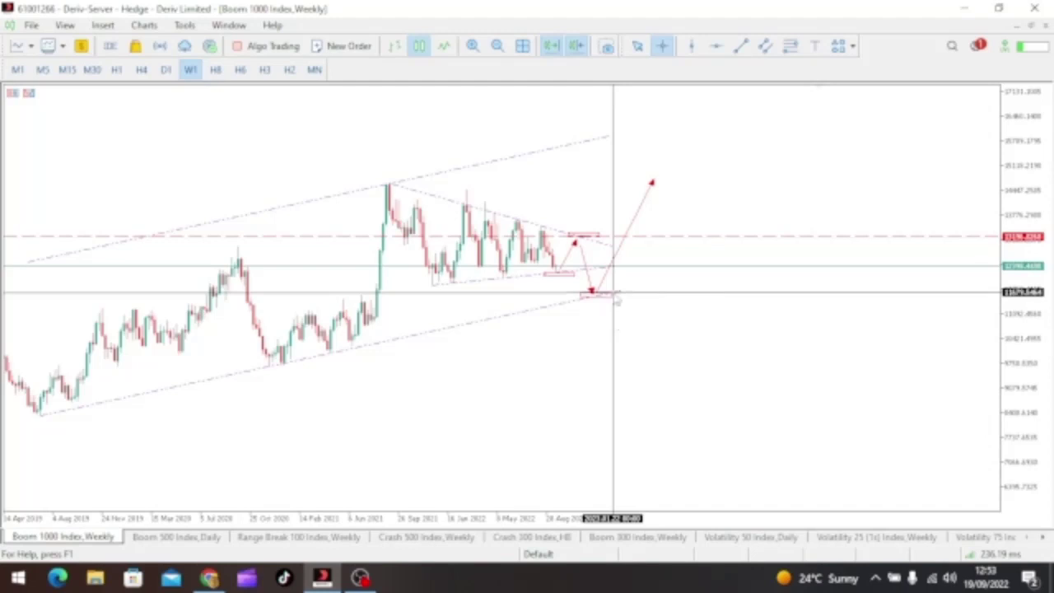
Duplicate the rising projection arrow and fit the copy to the 2021 rally, from its low up to its peak
{"action": "left_click", "coordinate": [616, 294]}
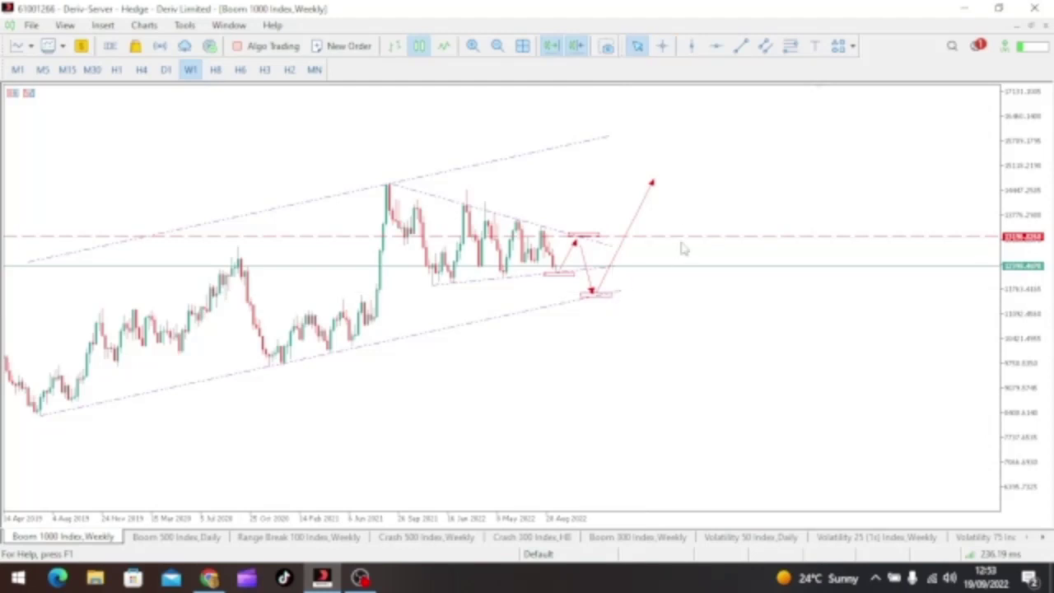
{"action": "double_click", "coordinate": [641, 212]}
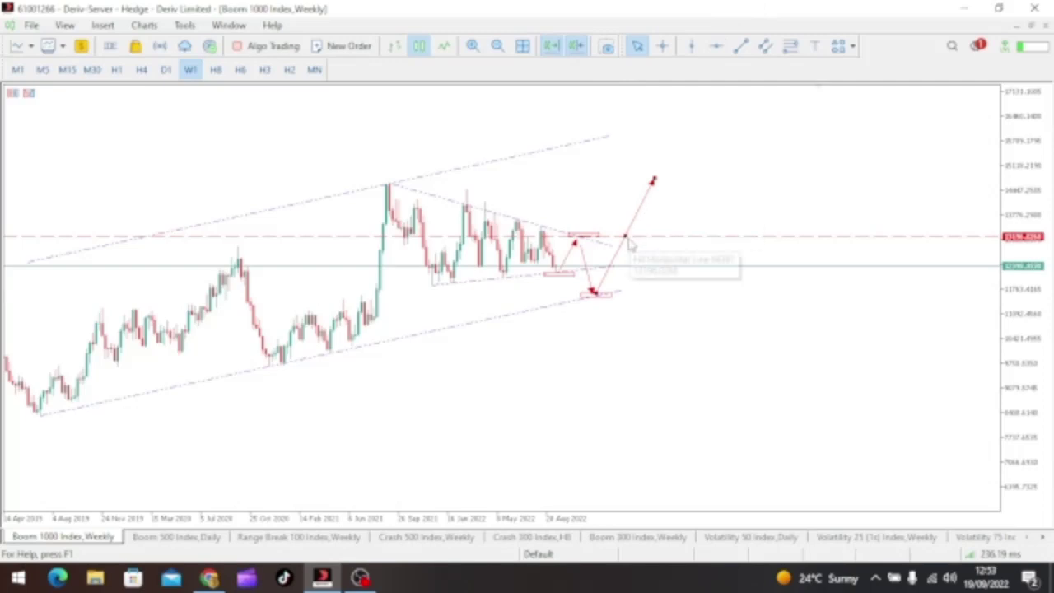
{"action": "left_click_drag", "start_coordinate": [627, 238], "coordinate": [378, 294]}
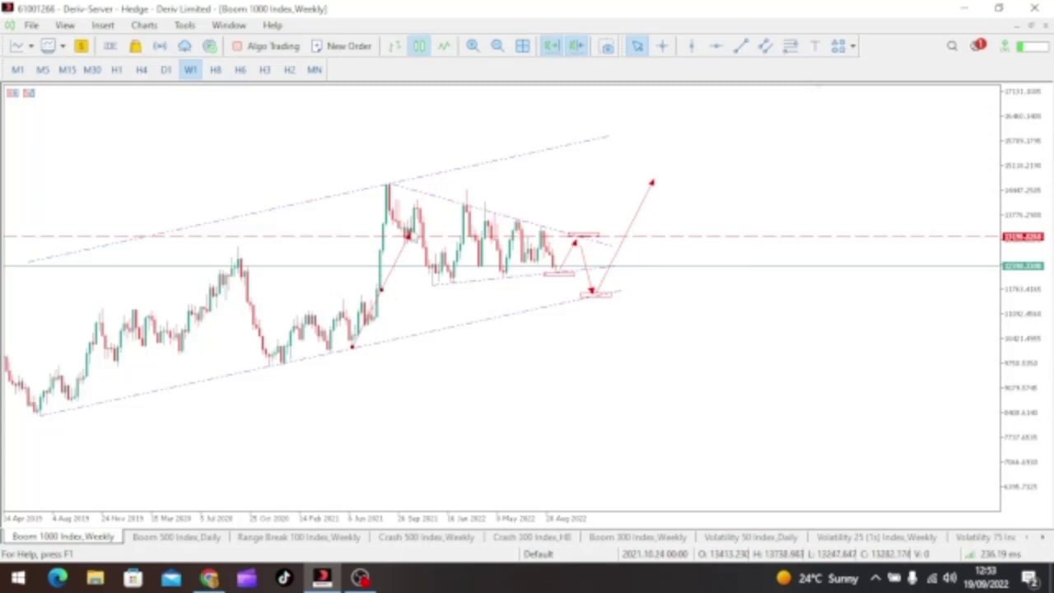
{"action": "left_click_drag", "start_coordinate": [409, 237], "coordinate": [387, 188]}
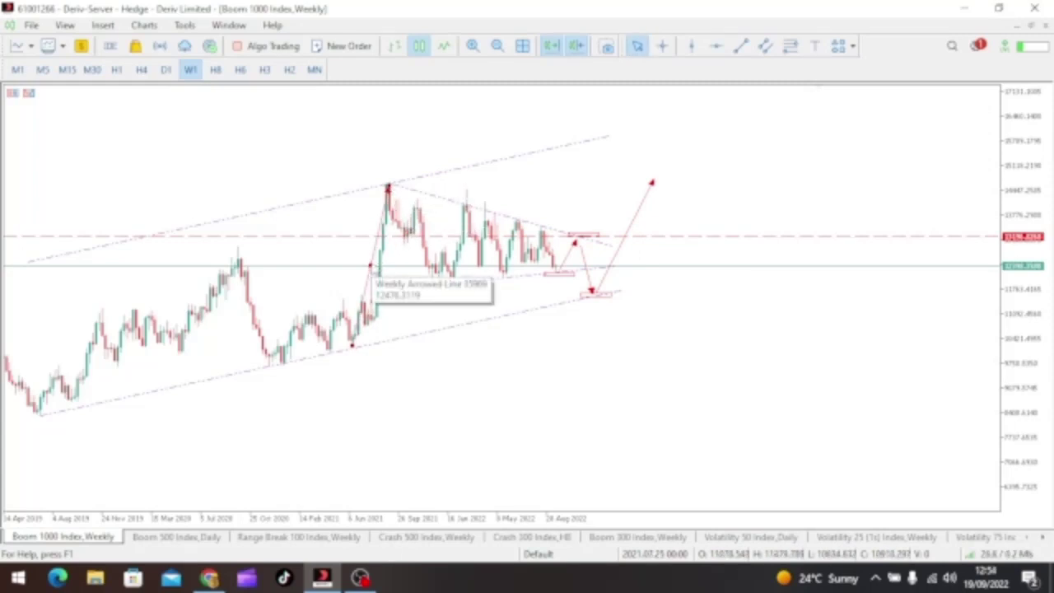
Move the fitted arrow copy so it starts at the lower target zone, and delete the original rising arrow
{"action": "left_click_drag", "start_coordinate": [374, 272], "coordinate": [616, 217]}
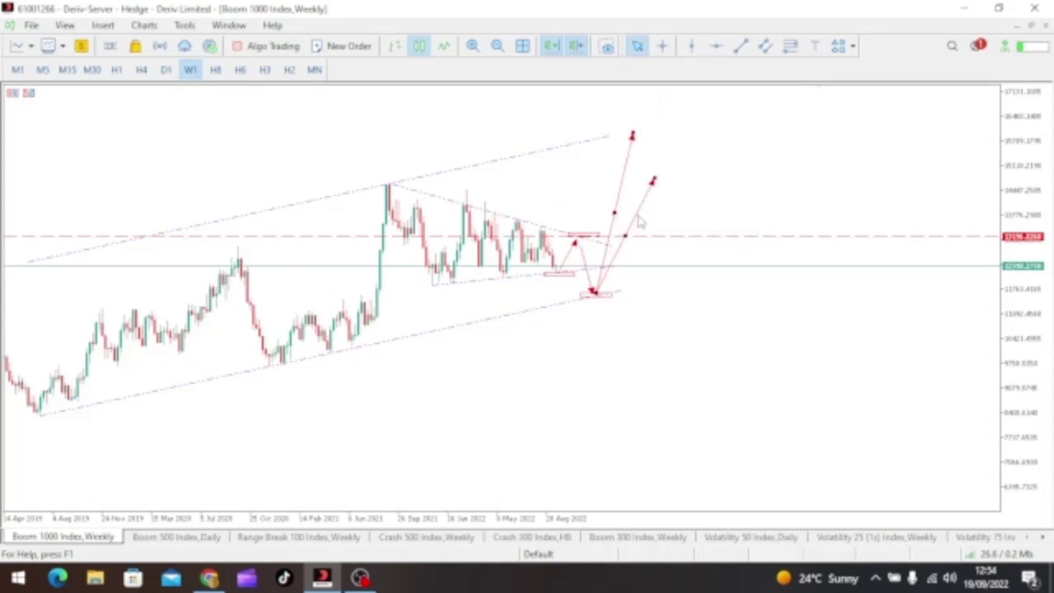
{"action": "left_click", "coordinate": [621, 214]}
{"action": "key", "text": "Delete"}
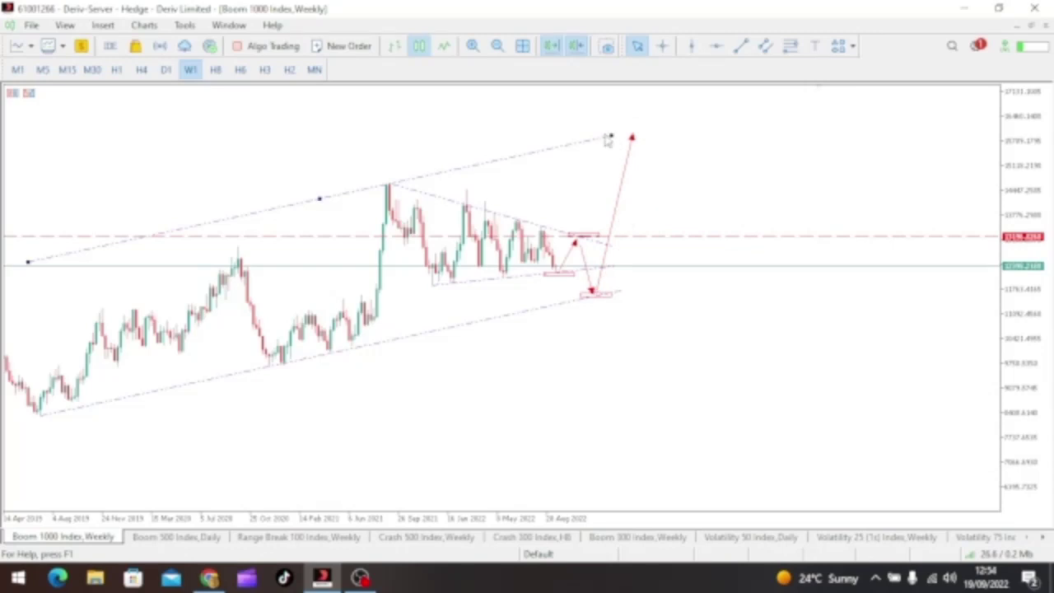
Extend the upper channel trendline and mark its meeting point with the rising arrow by a thin target rectangle, removing the leftover tall rectangle
{"action": "left_click_drag", "start_coordinate": [611, 140], "coordinate": [651, 134]}
{"action": "left_click_drag", "start_coordinate": [585, 303], "coordinate": [664, 129]}
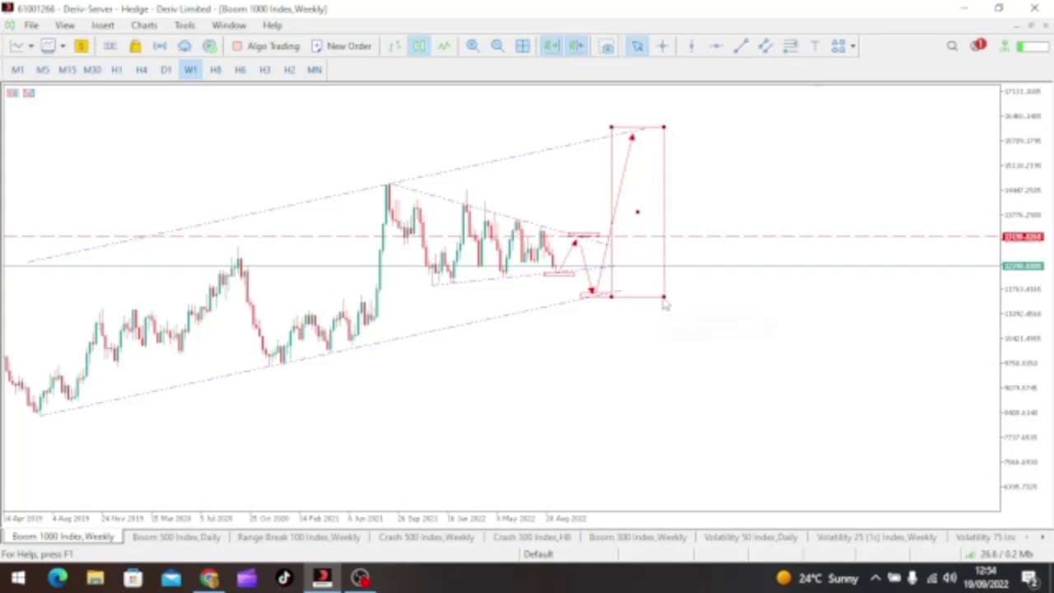
{"action": "left_click_drag", "start_coordinate": [664, 300], "coordinate": [698, 133]}
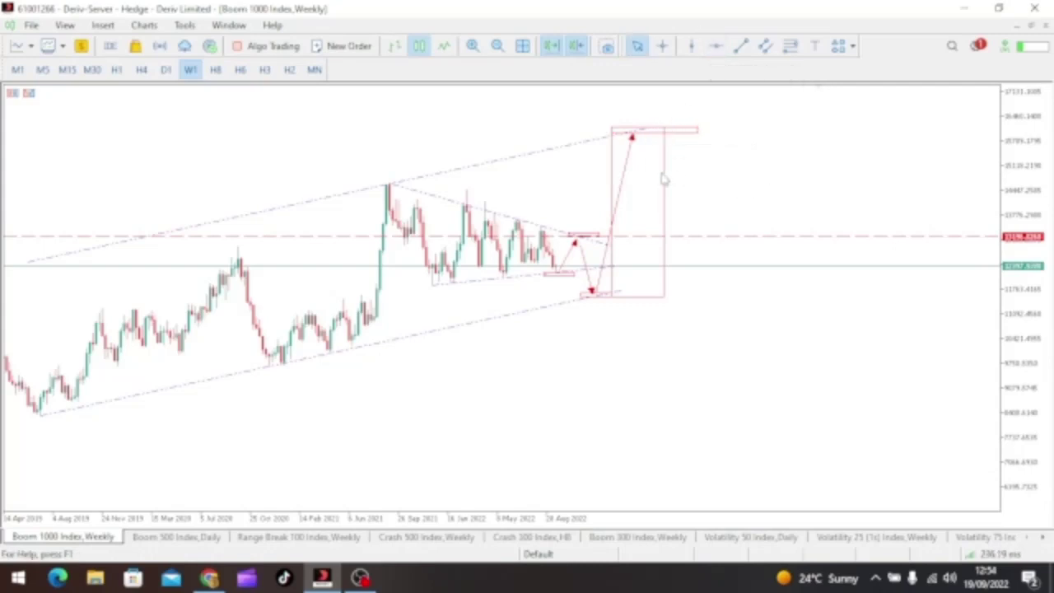
{"action": "key", "text": "Delete"}
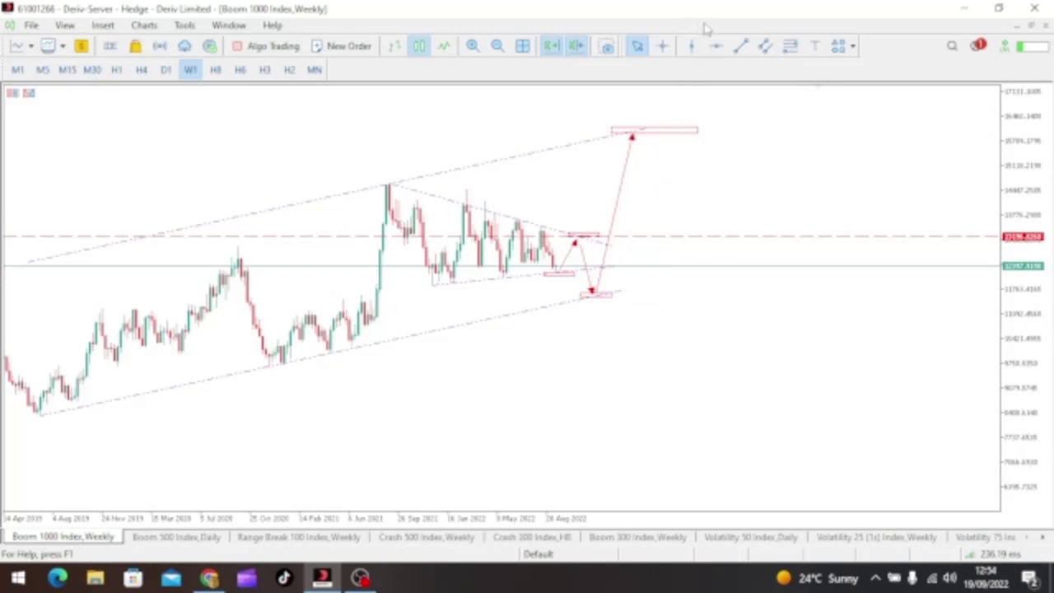
Place a horizontal price line at the tip of the rising arrow, beside the upper target rectangle
{"action": "left_click", "coordinate": [716, 45]}
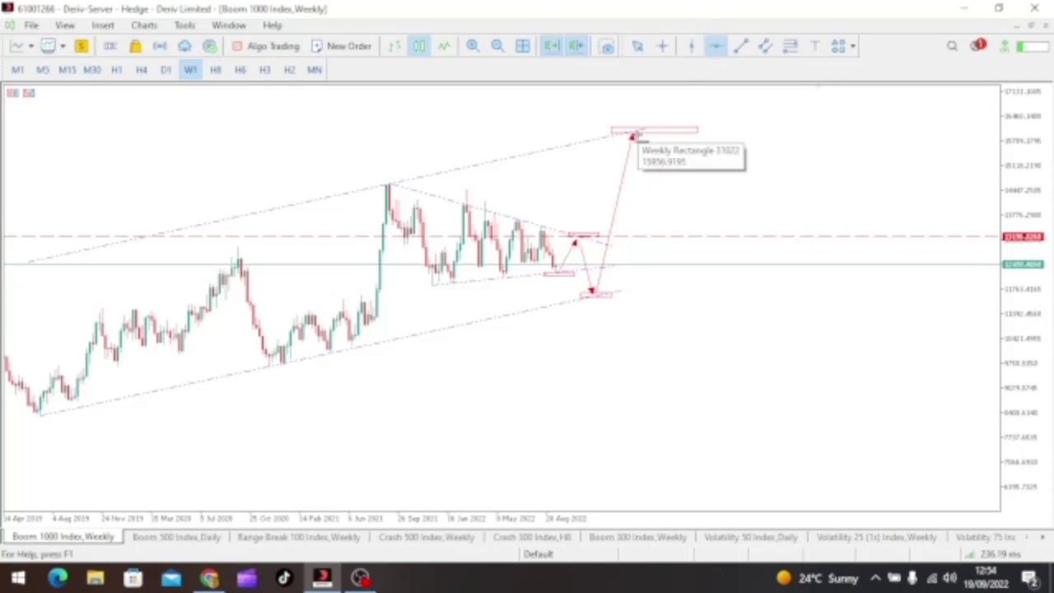
{"action": "left_click", "coordinate": [634, 135]}
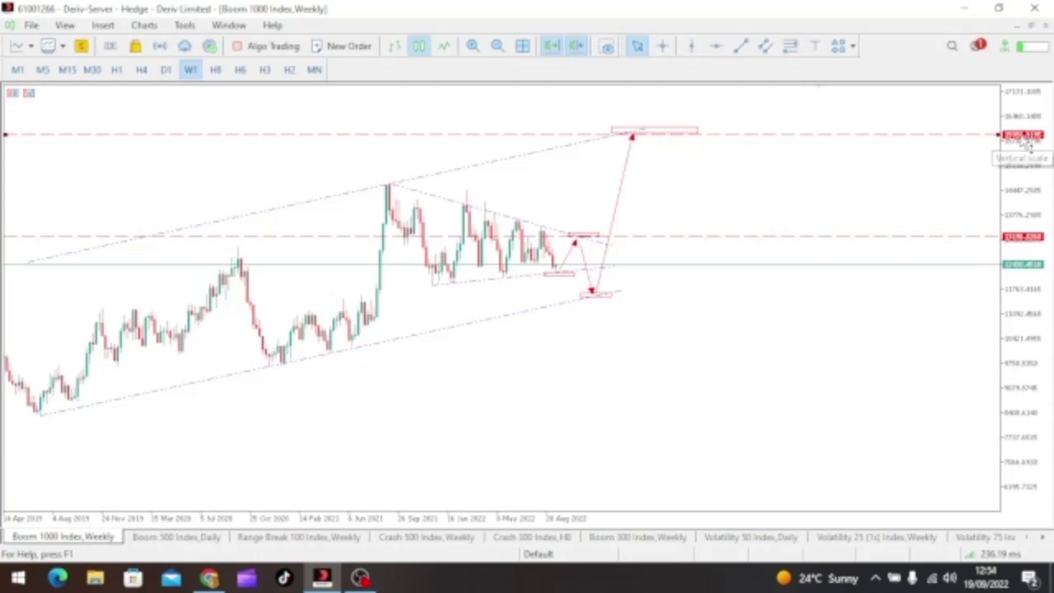
{"action": "left_click", "coordinate": [978, 140]}
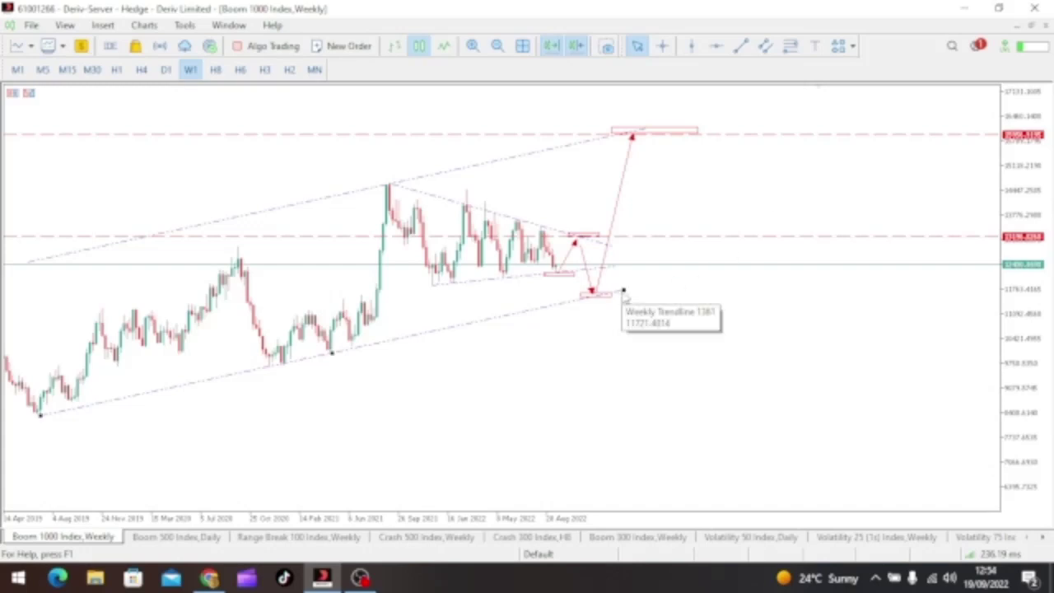
Extend the lower channel trendline to the right and copy the upper horizontal line to the lower target zone at about 11679
{"action": "left_click_drag", "start_coordinate": [624, 292], "coordinate": [710, 270]}
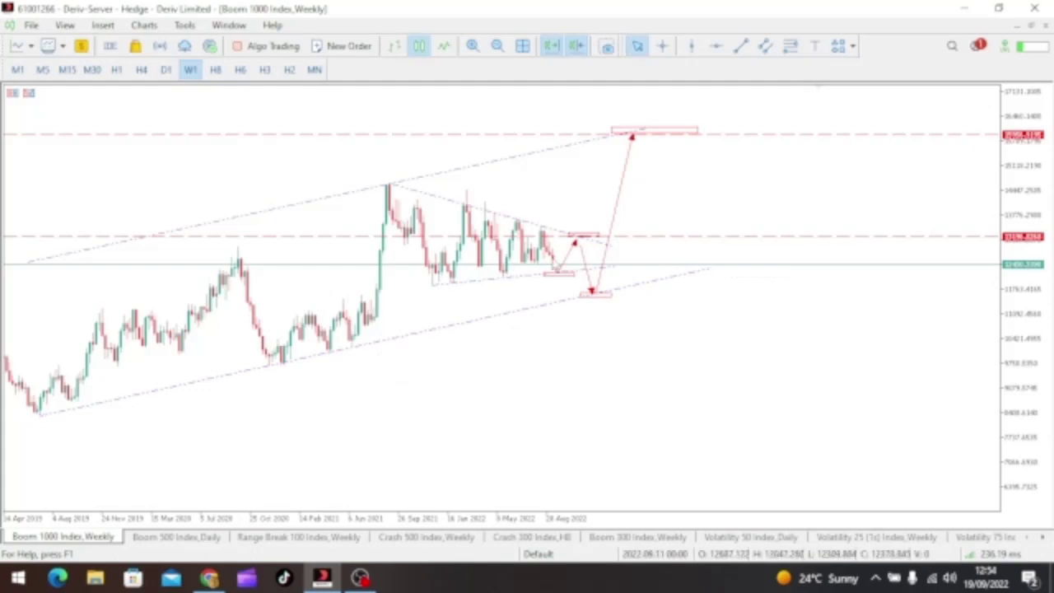
{"action": "left_click_drag", "start_coordinate": [594, 275], "coordinate": [593, 292]}
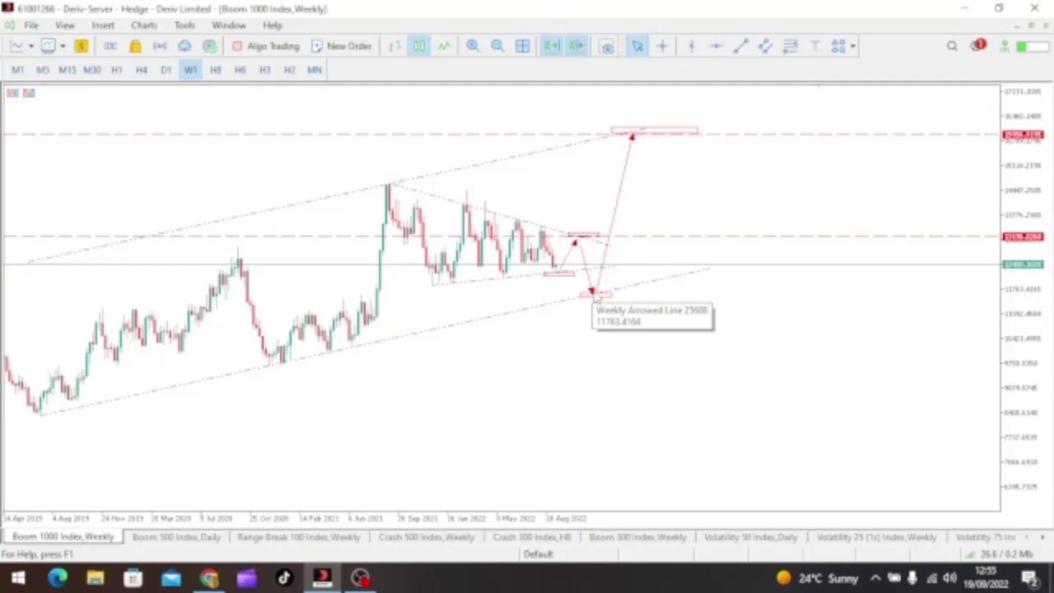
{"action": "double_click", "coordinate": [745, 143]}
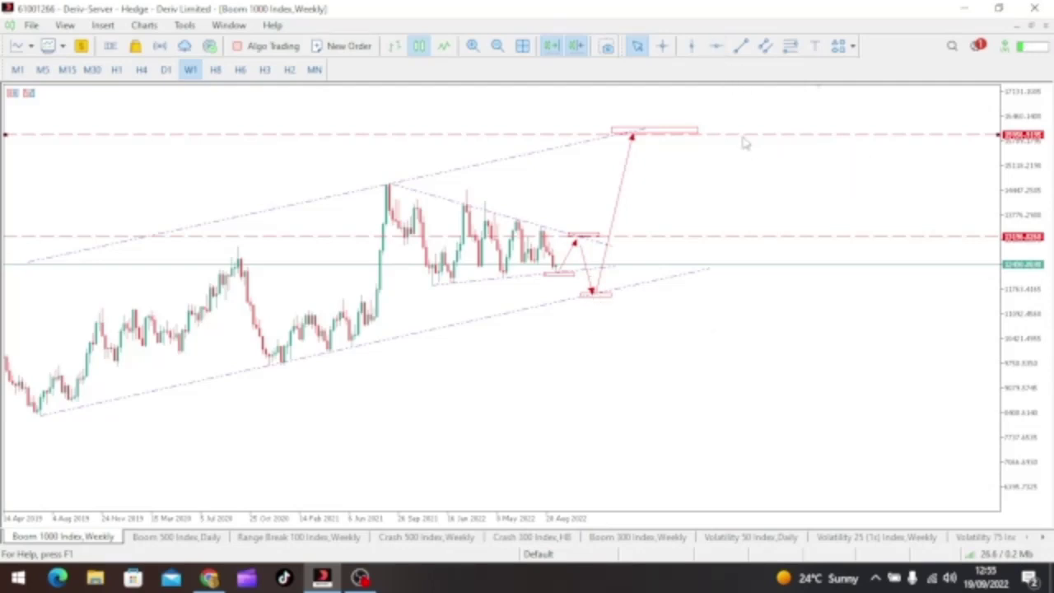
{"action": "left_click_drag", "start_coordinate": [744, 143], "coordinate": [723, 299]}
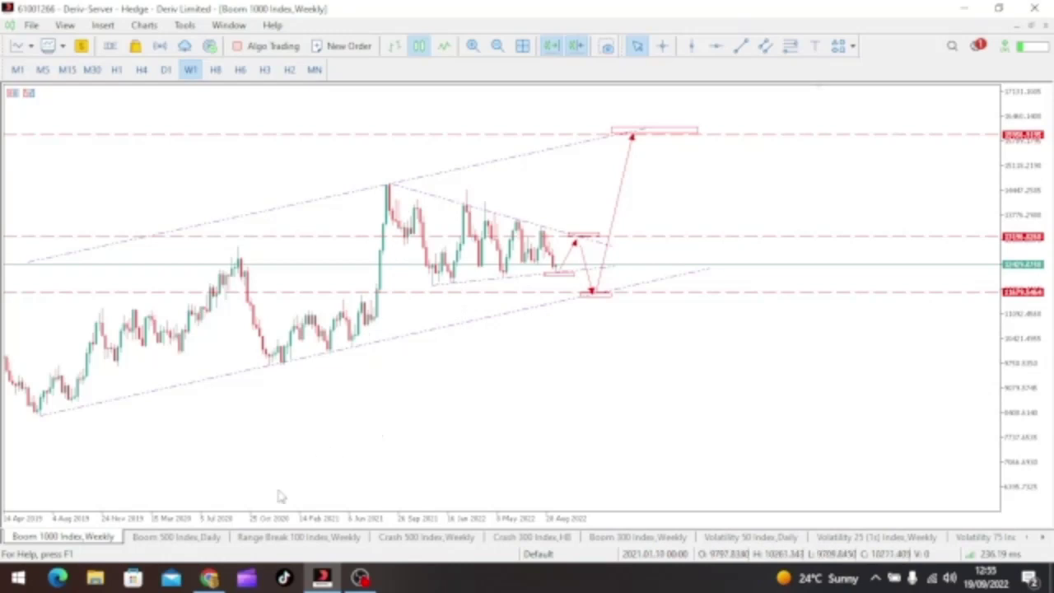
Open the Boom 300 Index weekly chart and place a horizontal line at the low support rectangle, at about 2858
{"action": "left_click", "coordinate": [181, 542]}
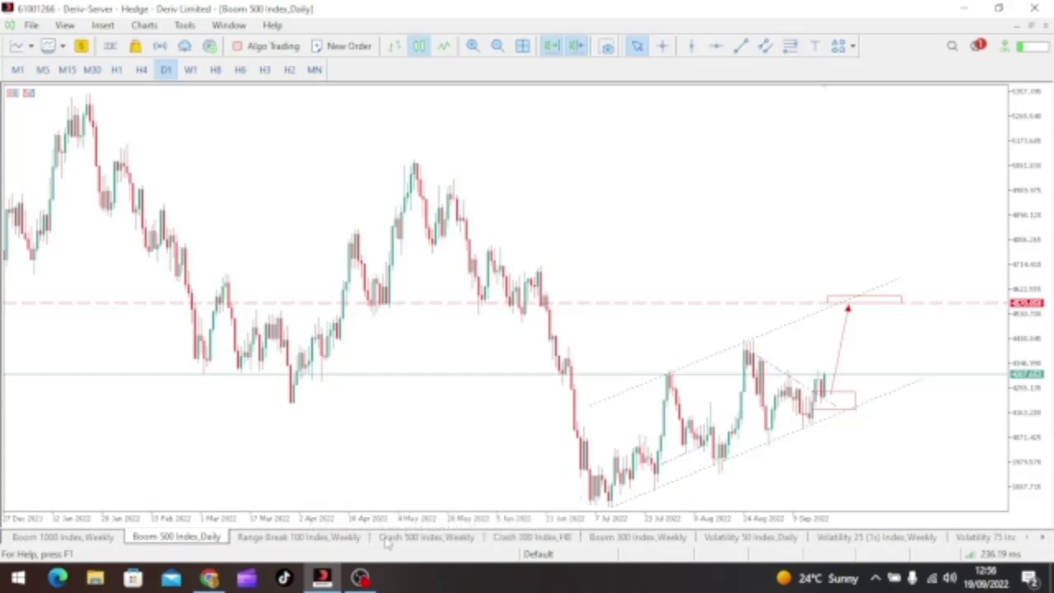
{"action": "left_click", "coordinate": [622, 537]}
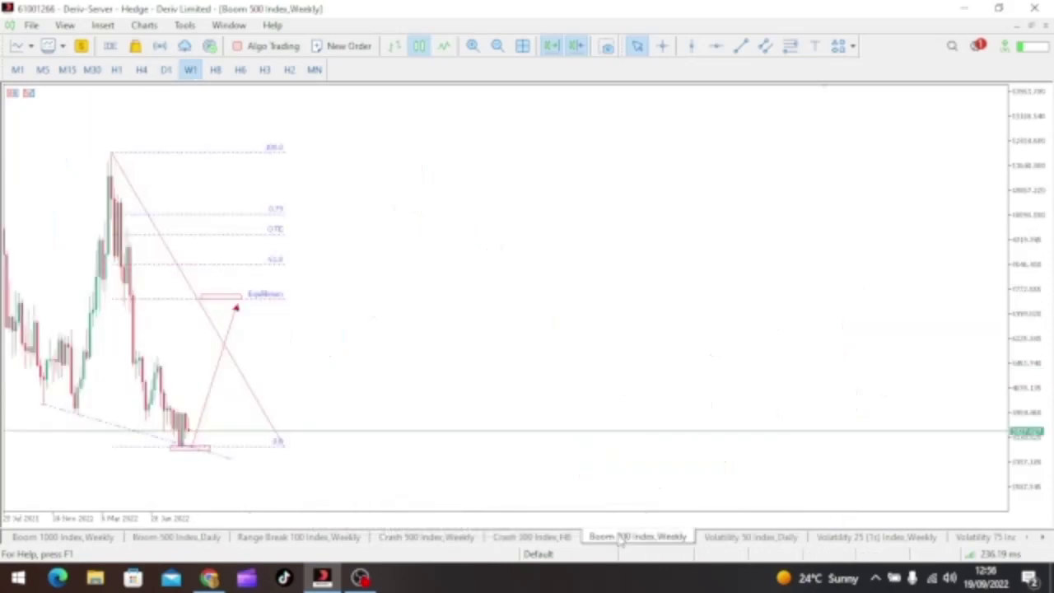
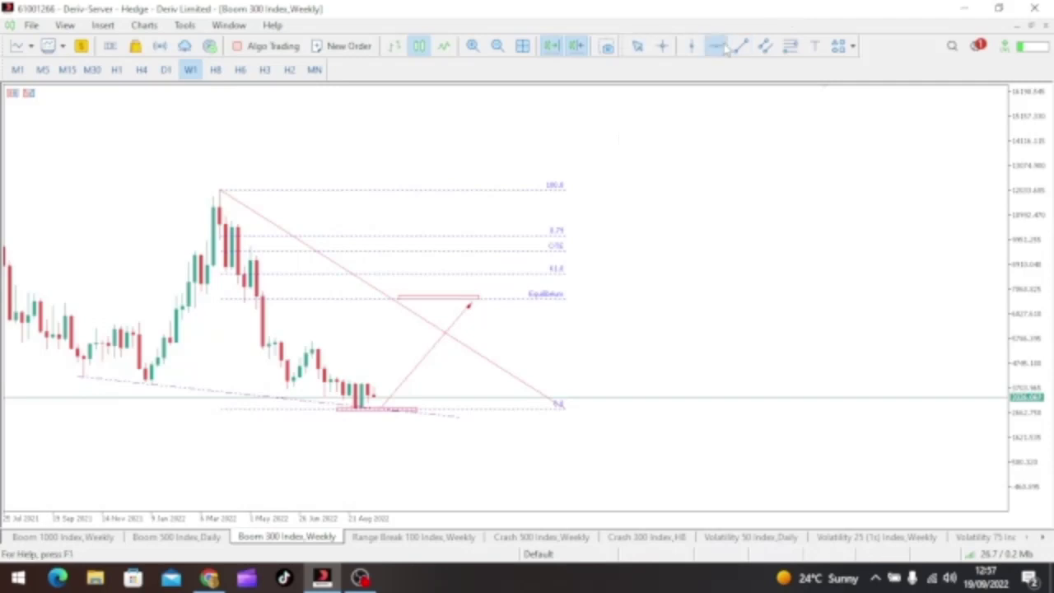
{"action": "left_click", "coordinate": [417, 409]}
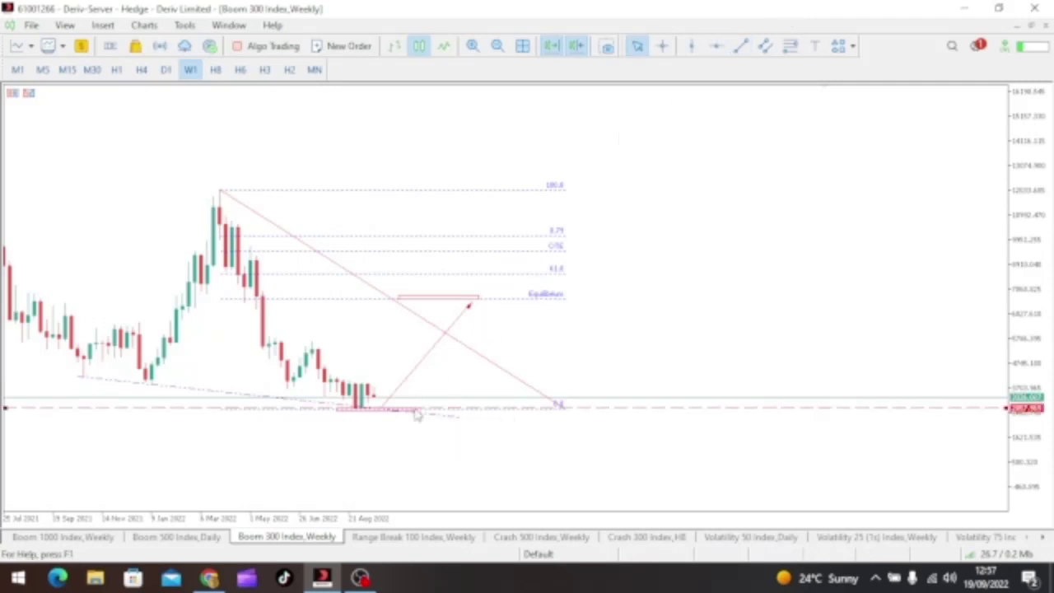
Place a horizontal line along the Fibonacci Equilibrium level of the Boom 300 chart, at about 7446
{"action": "left_click", "coordinate": [498, 48]}
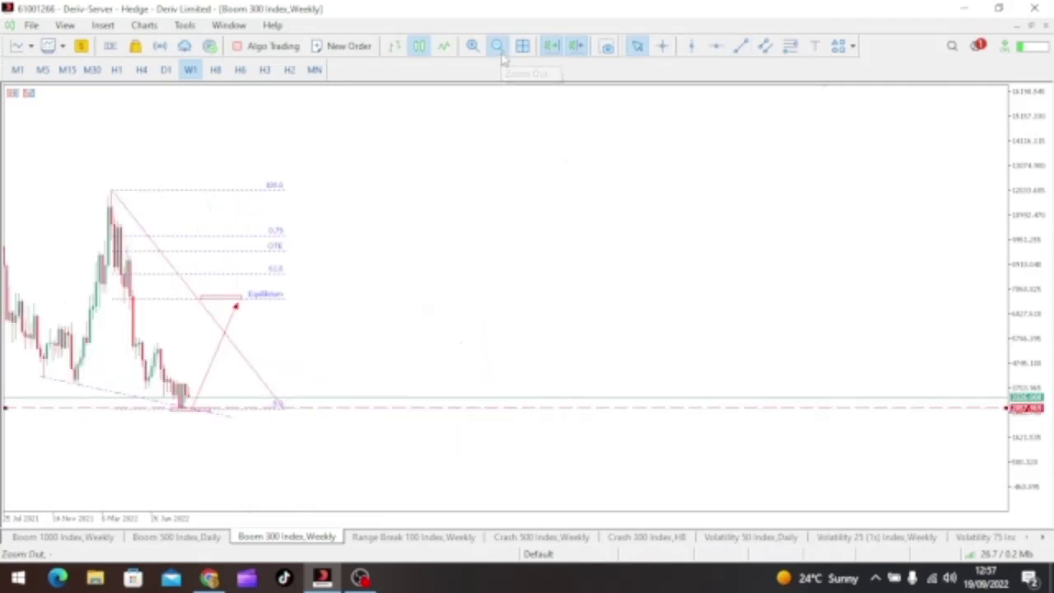
{"action": "left_click", "coordinate": [498, 48]}
{"action": "left_click", "coordinate": [474, 47]}
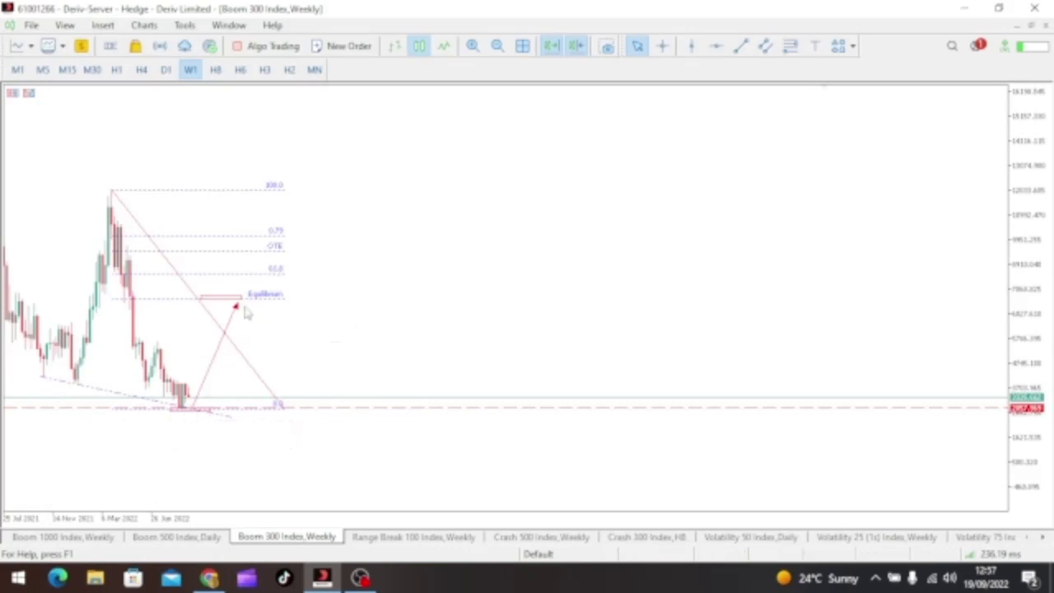
{"action": "left_click", "coordinate": [717, 46]}
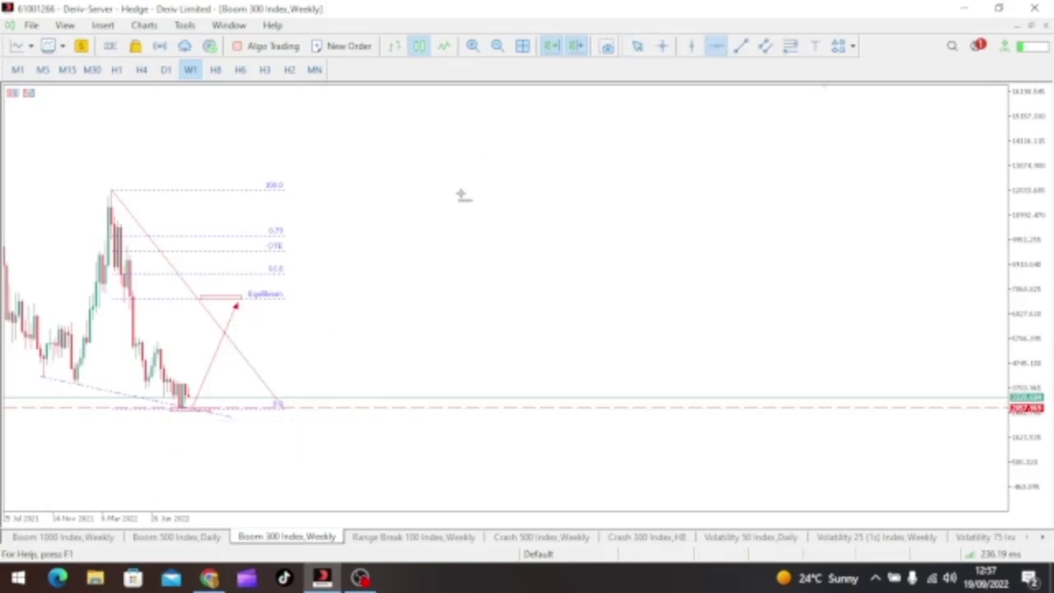
{"action": "left_click", "coordinate": [298, 301]}
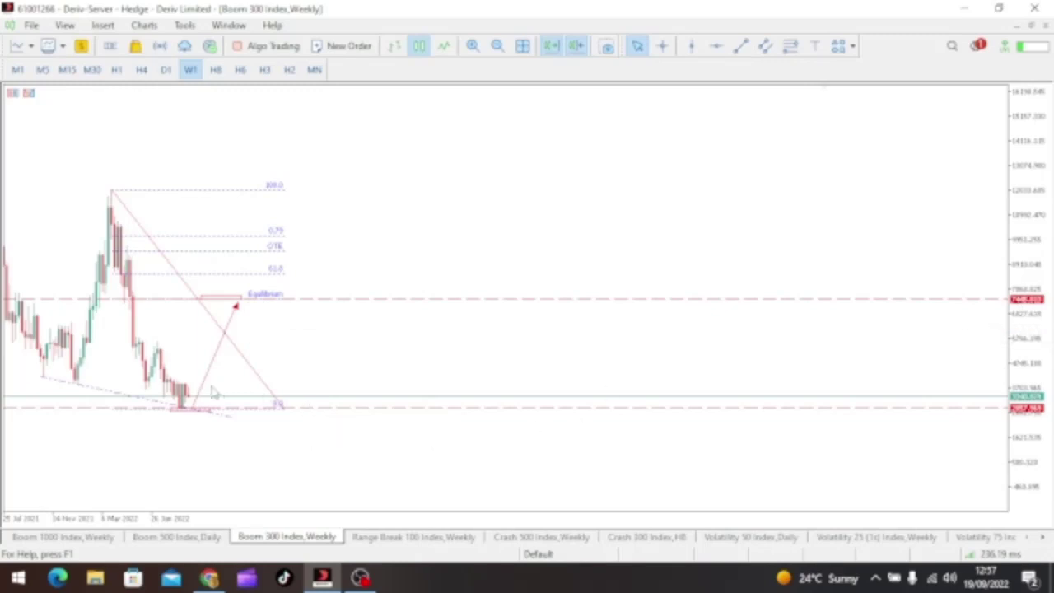
{"action": "left_click", "coordinate": [76, 537]}
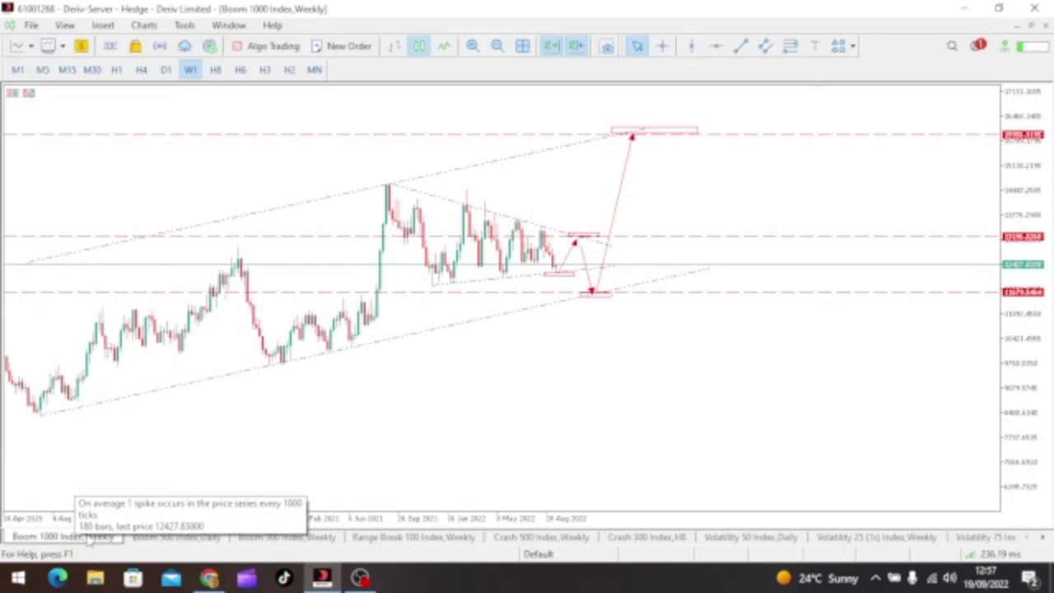
{"action": "left_click", "coordinate": [247, 537]}
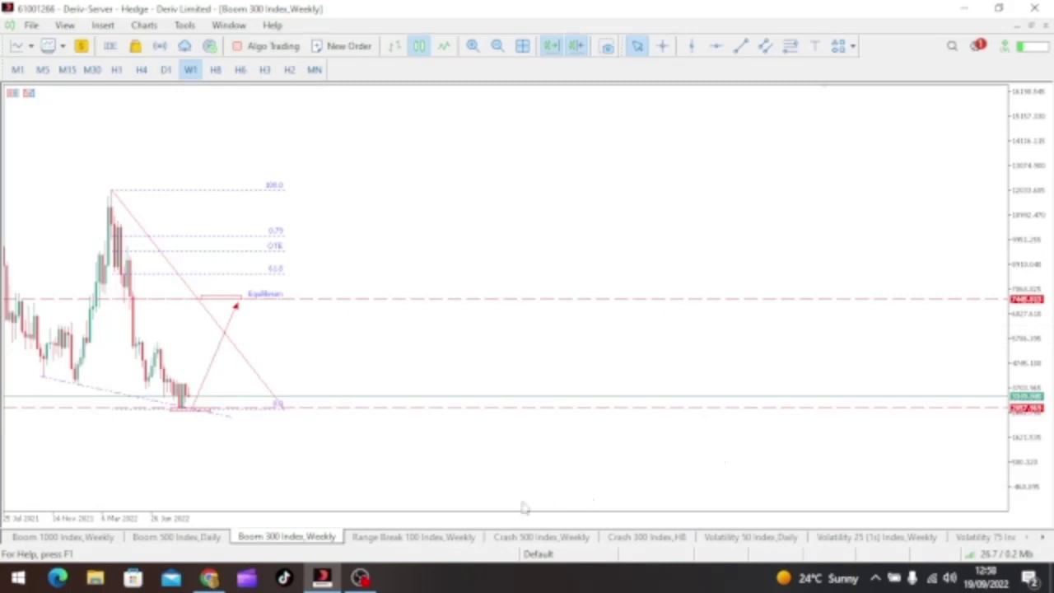
Open the Range Break 100 Index chart on the monthly timeframe and place a horizontal line at the upper target rectangle, at about 49204
{"action": "left_click", "coordinate": [437, 541]}
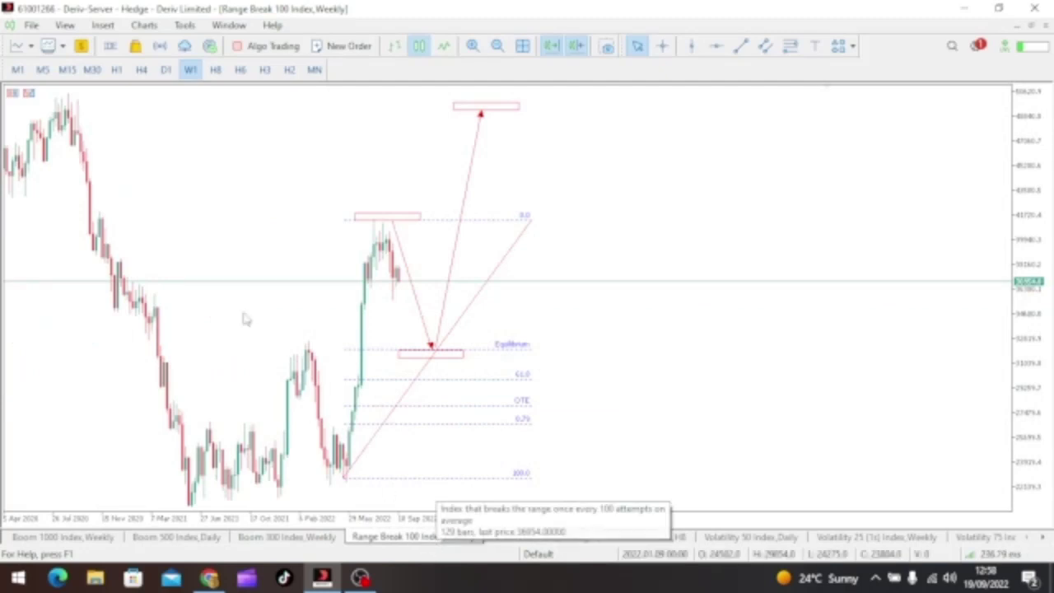
{"action": "left_click", "coordinate": [314, 70]}
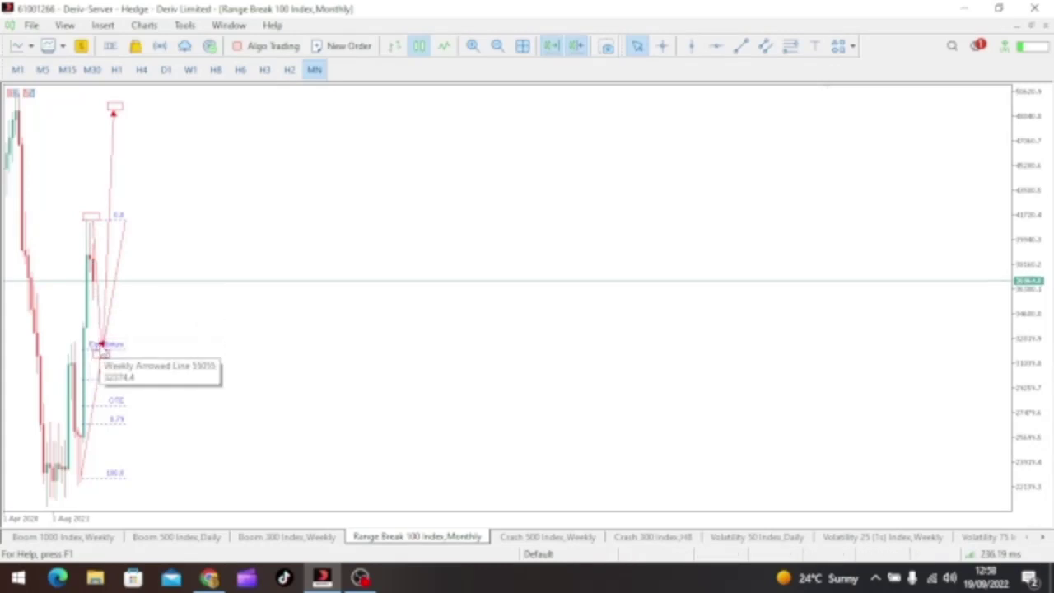
{"action": "left_click", "coordinate": [715, 46]}
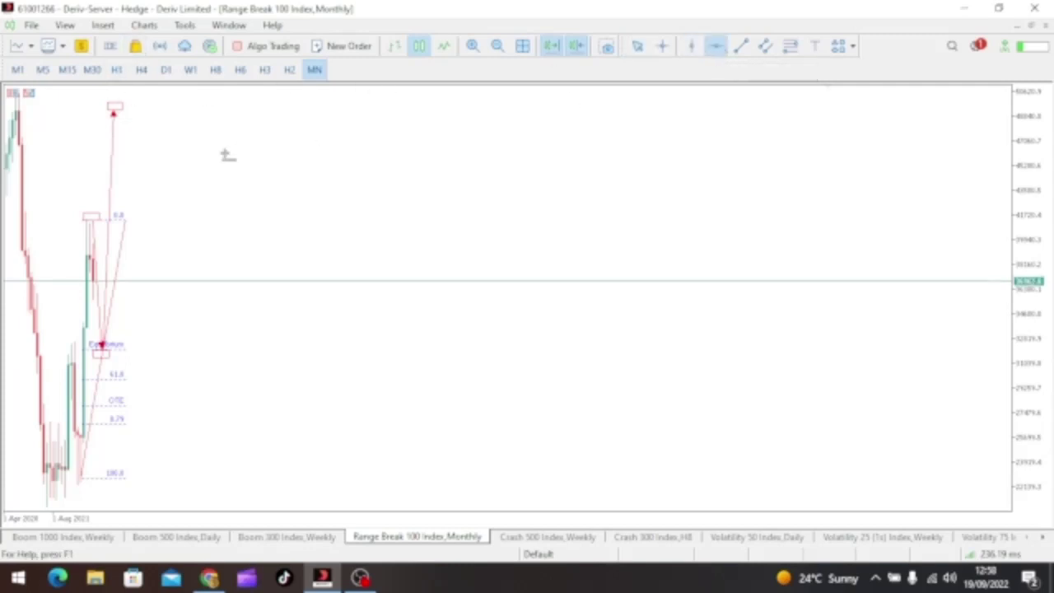
{"action": "left_click", "coordinate": [140, 110]}
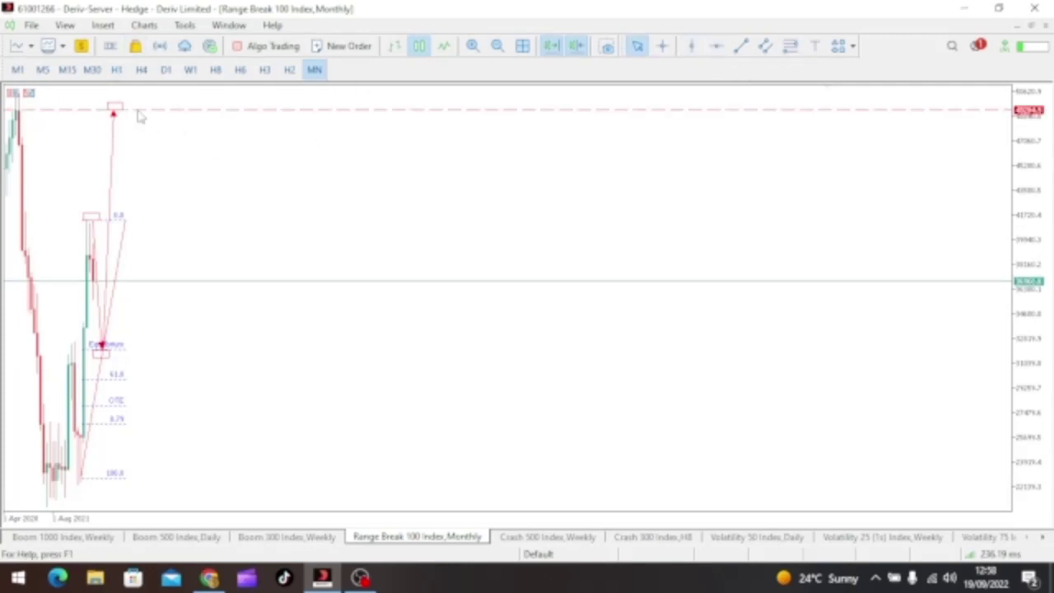
On the weekly timeframe, place a horizontal line at the Equilibrium level, about 31985, and enlarge the rectangle there down to the 0.79 level
{"action": "left_click", "coordinate": [190, 70]}
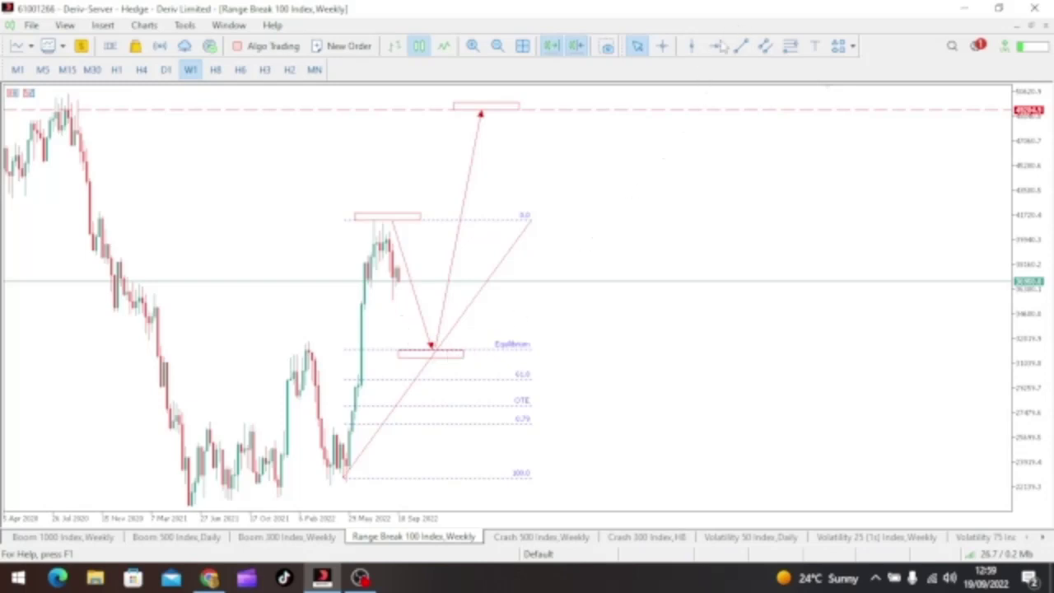
{"action": "left_click", "coordinate": [718, 46]}
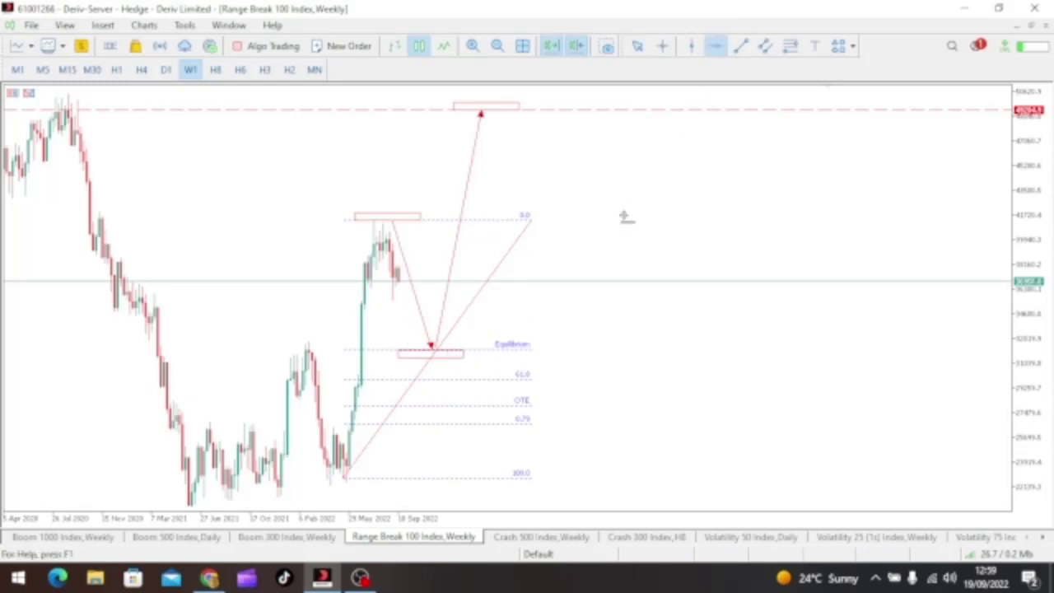
{"action": "left_click", "coordinate": [528, 350]}
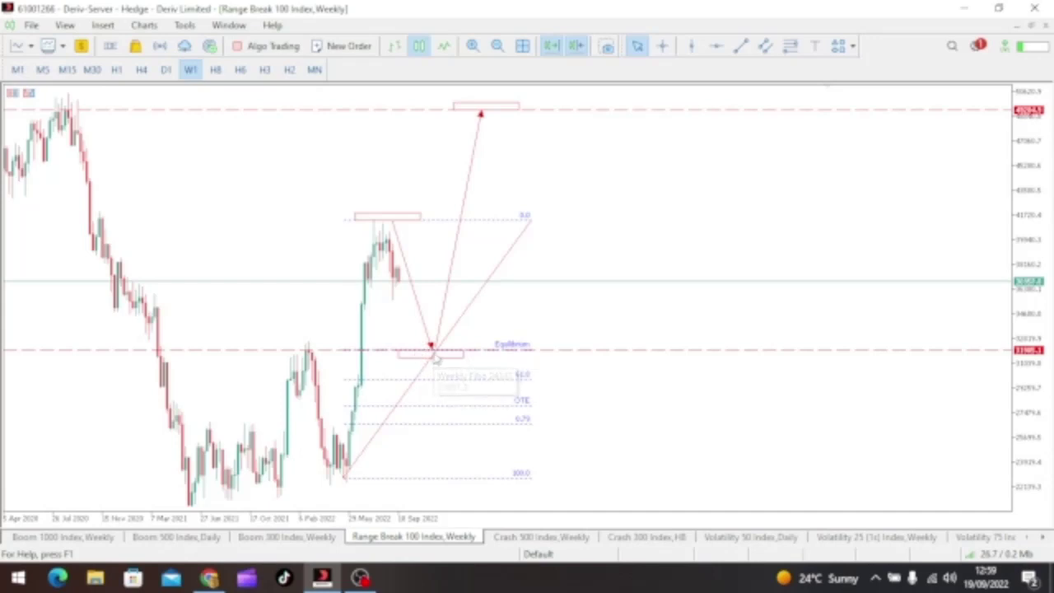
{"action": "double_click", "coordinate": [450, 358]}
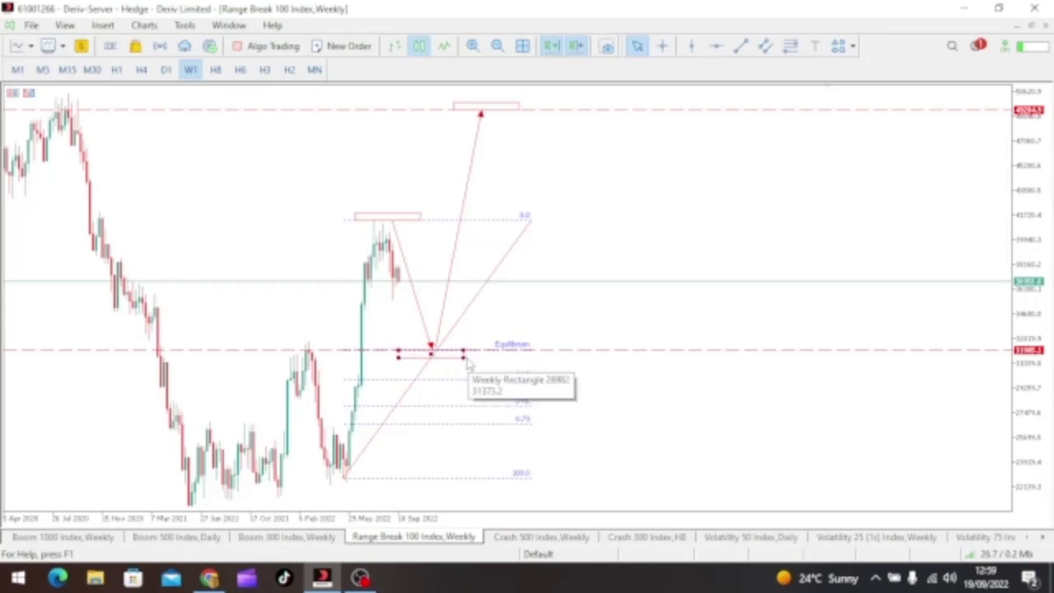
{"action": "left_click_drag", "start_coordinate": [466, 360], "coordinate": [583, 423]}
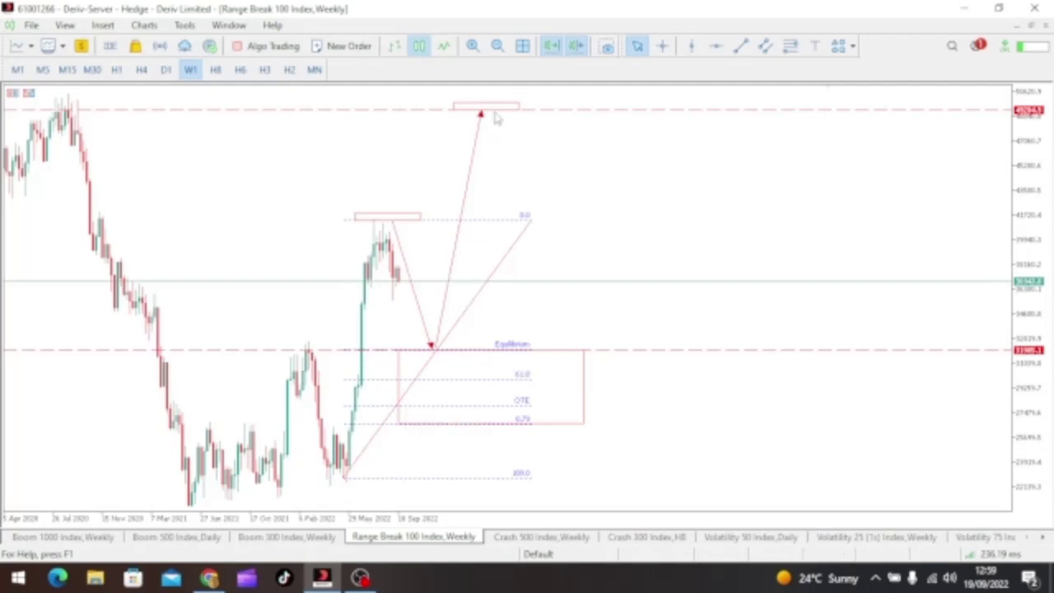
Copy the rectangle at the recent high to just above the current price and copy the Equilibrium horizontal line to its lower edge, about 38048
{"action": "left_click", "coordinate": [442, 332]}
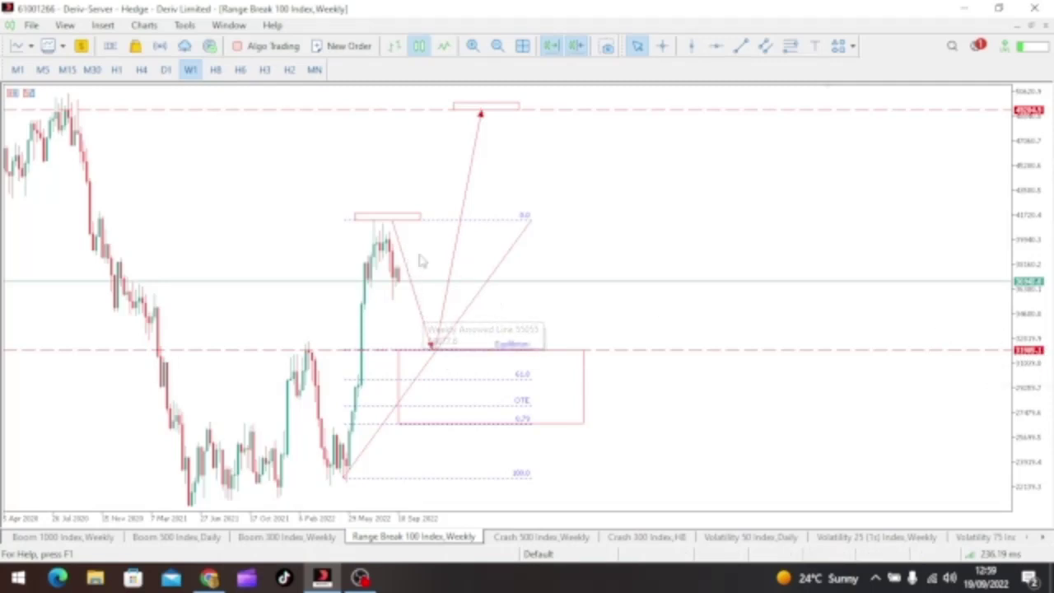
{"action": "double_click", "coordinate": [386, 218]}
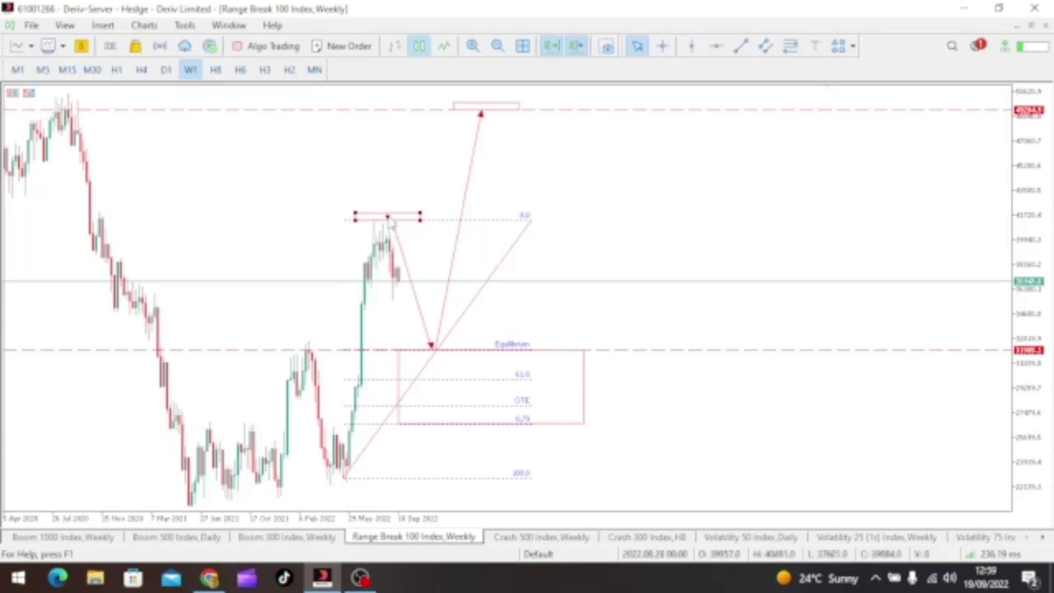
{"action": "left_click_drag", "start_coordinate": [388, 220], "coordinate": [411, 270]}
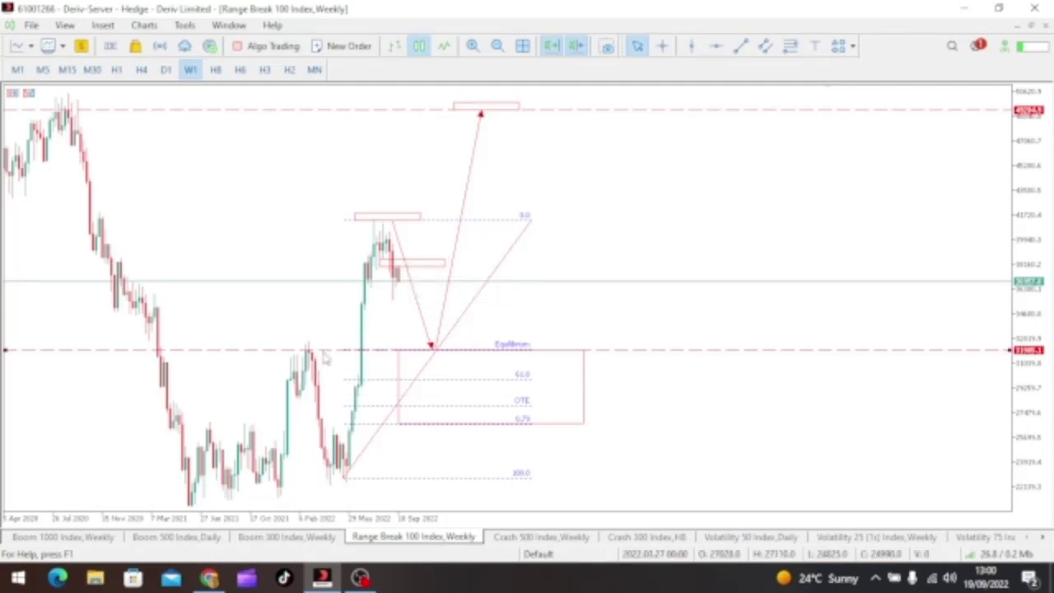
{"action": "left_click_drag", "start_coordinate": [324, 356], "coordinate": [312, 273]}
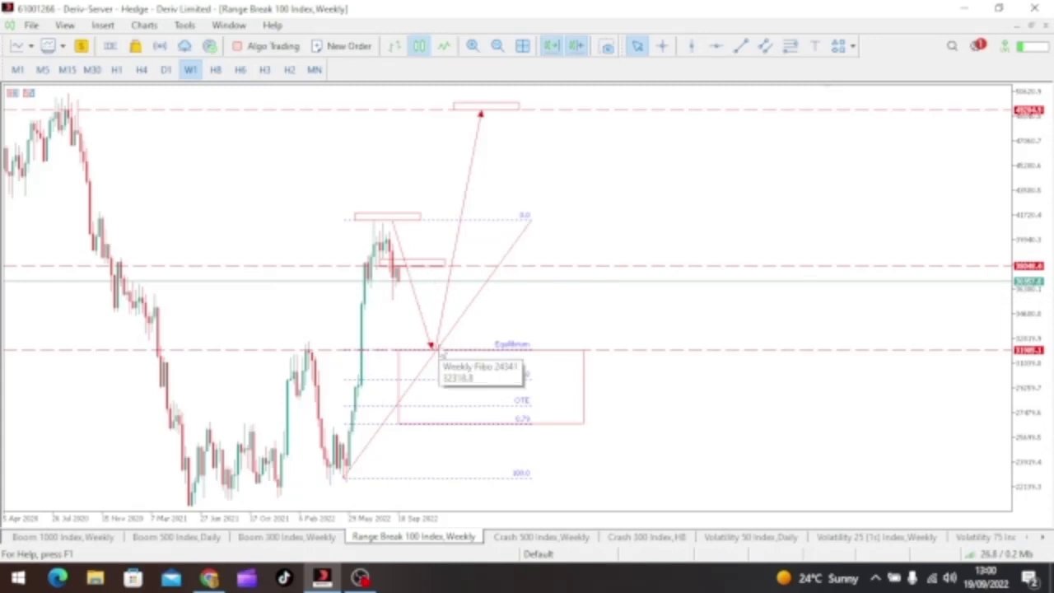
Open the Crash 500 Index chart and review its upward projection and target level on the daily and weekly timeframes
{"action": "left_click", "coordinate": [556, 540]}
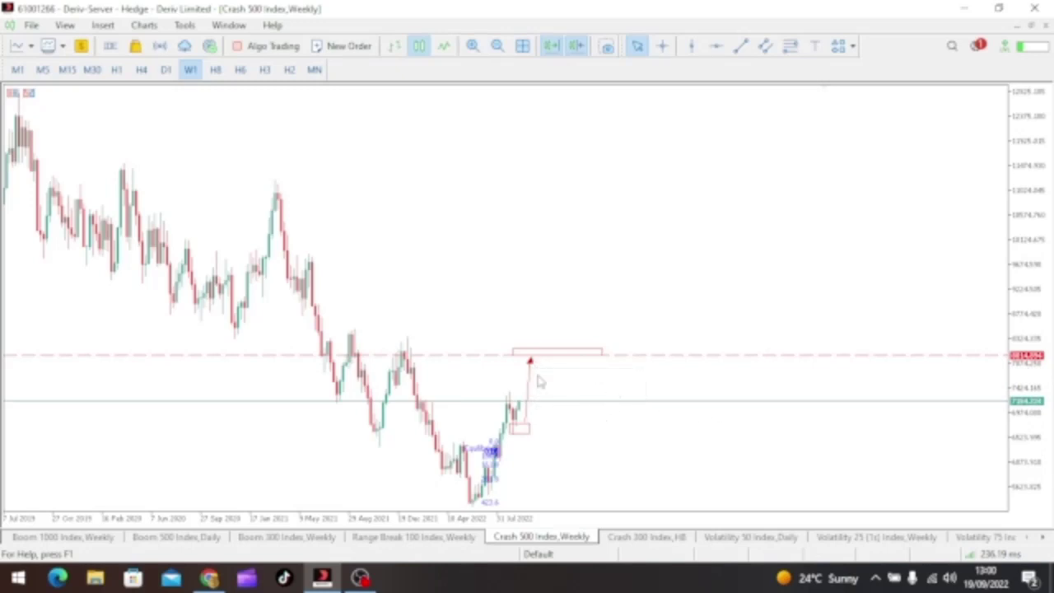
{"action": "left_click", "coordinate": [166, 70]}
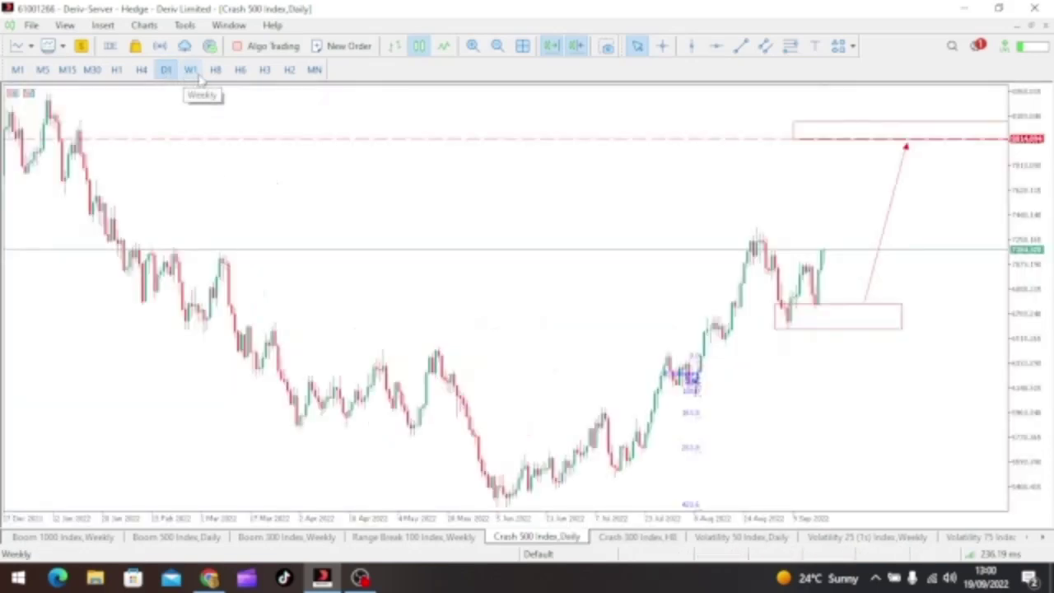
{"action": "left_click", "coordinate": [189, 70]}
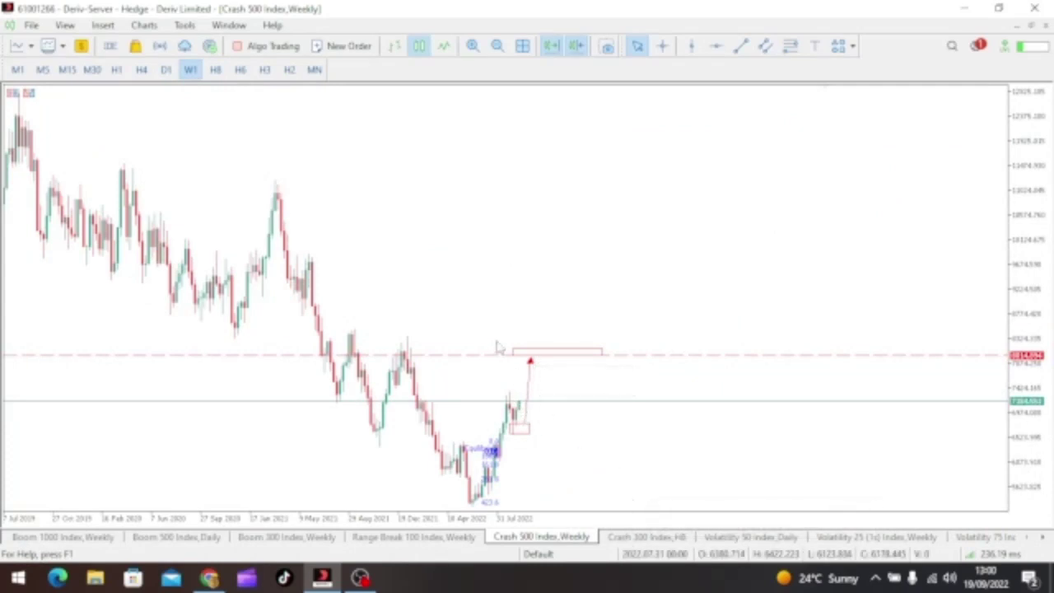
Open the Crash 300 Index chart and review its projection on the weekly, monthly and daily timeframes, ending on H8
{"action": "left_click", "coordinate": [644, 537]}
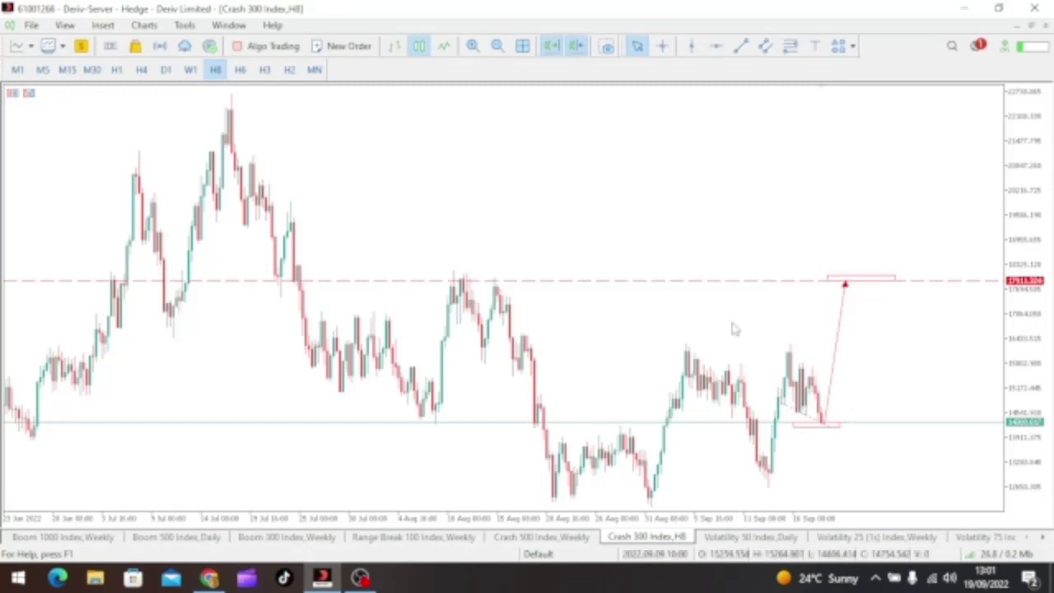
{"action": "left_click", "coordinate": [192, 70]}
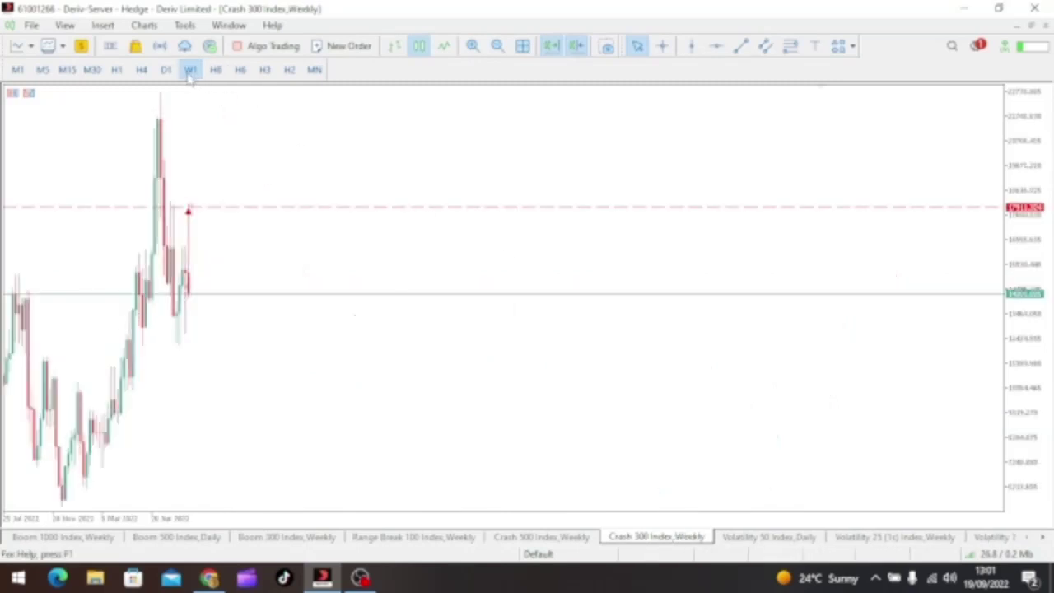
{"action": "left_click", "coordinate": [314, 69]}
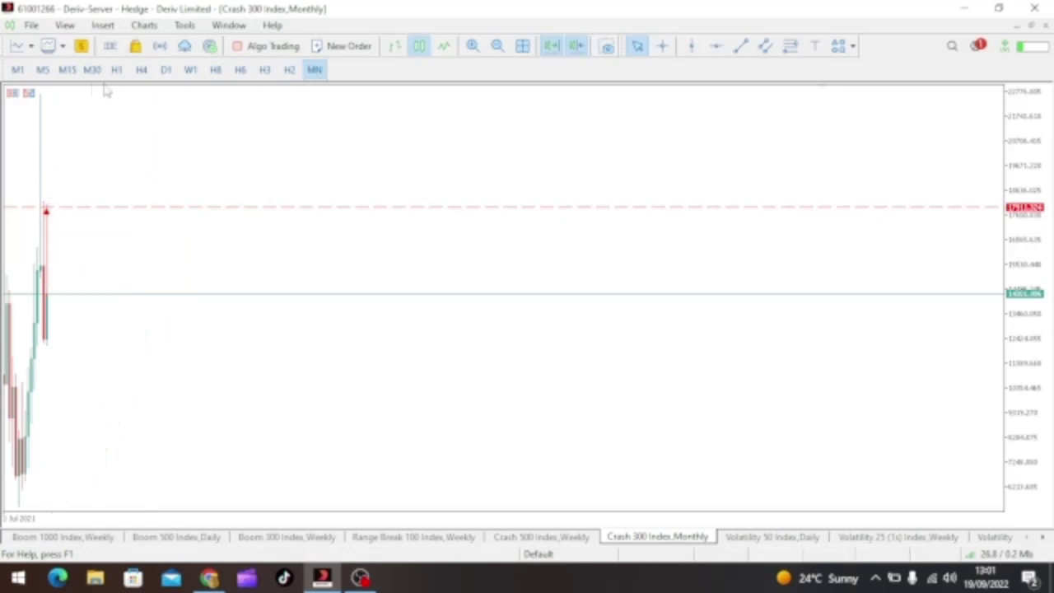
{"action": "left_click", "coordinate": [191, 71]}
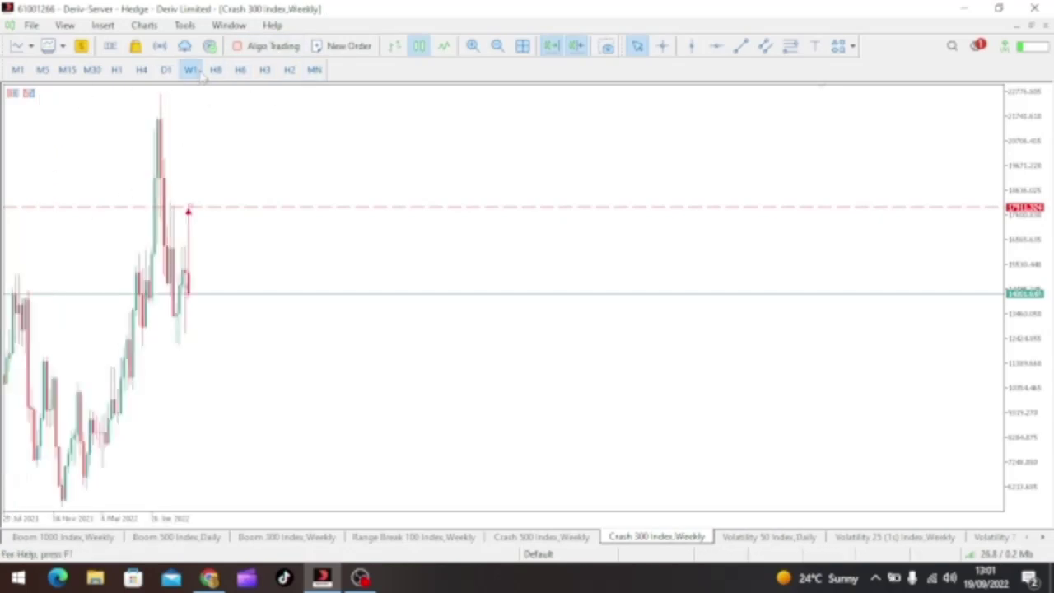
{"action": "left_click", "coordinate": [169, 71]}
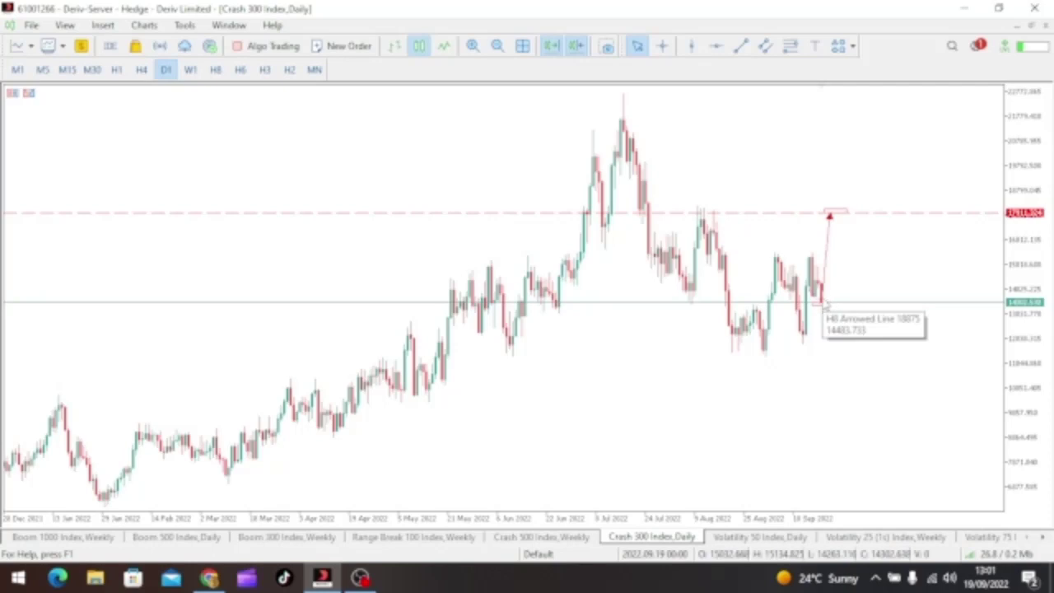
{"action": "left_click", "coordinate": [215, 69]}
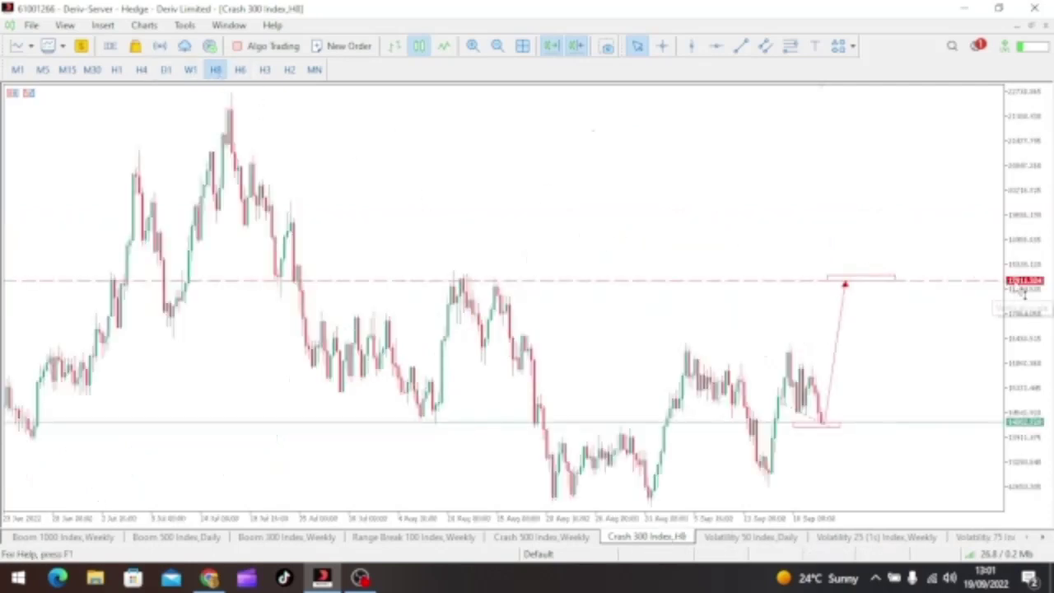